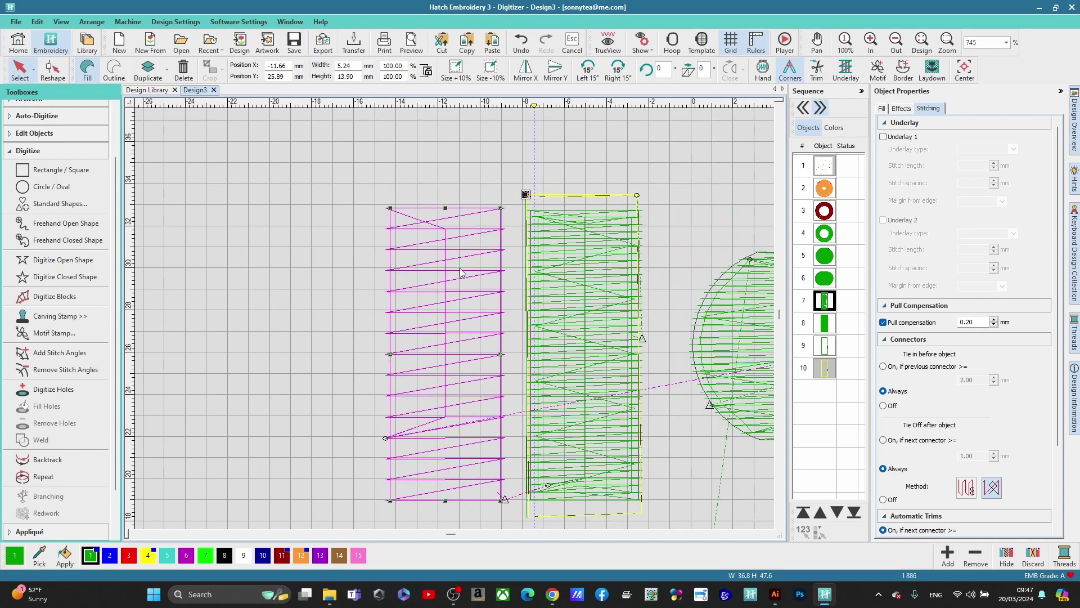
- Preview the design as realistic thread, then switch back to plain stitch-line view
{"action": "key", "text": "t"}
{"action": "scroll", "coordinate": [420, 252], "scroll_direction": "up", "scroll_amount": 4}
{"action": "scroll", "coordinate": [454, 315], "scroll_direction": "down", "scroll_amount": 7}
{"action": "scroll", "coordinate": [456, 316], "scroll_direction": "down", "scroll_amount": 7}
{"action": "scroll", "coordinate": [455, 319], "scroll_direction": "up", "scroll_amount": 4}
{"action": "scroll", "coordinate": [454, 318], "scroll_direction": "up", "scroll_amount": 5}
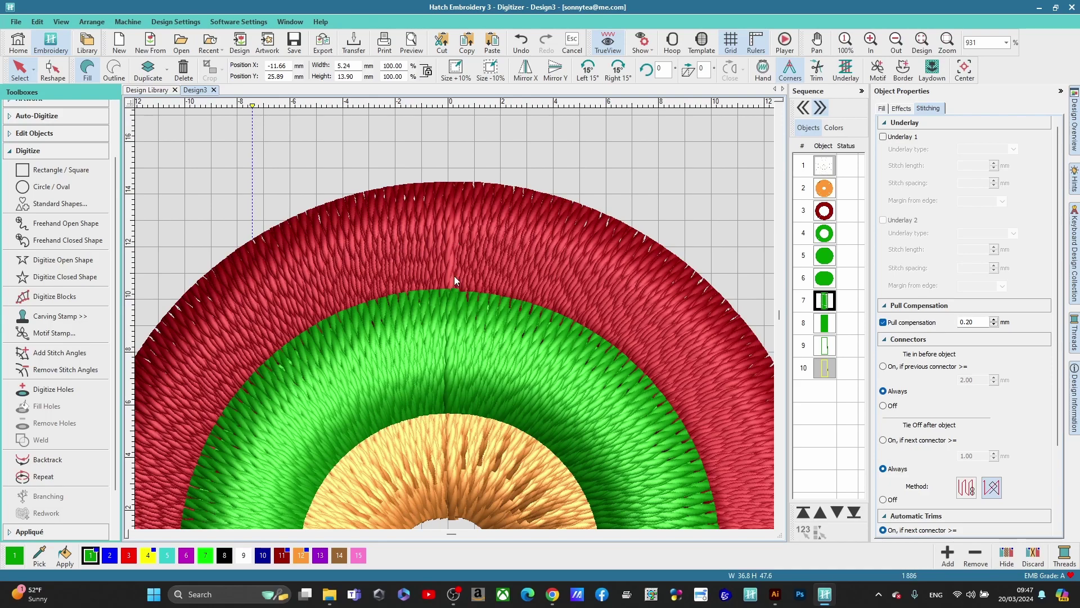
{"action": "key", "text": "t"}
{"action": "scroll", "coordinate": [454, 321], "scroll_direction": "up", "scroll_amount": 3}
{"action": "scroll", "coordinate": [456, 325], "scroll_direction": "up", "scroll_amount": 2}
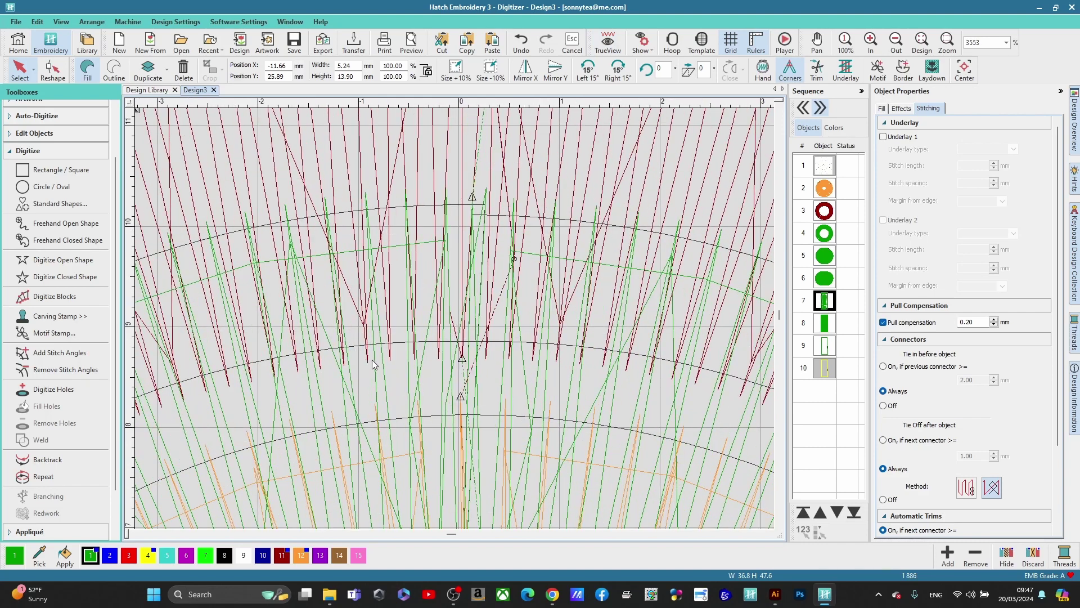
{"action": "scroll", "coordinate": [376, 357], "scroll_direction": "down", "scroll_amount": 6}
{"action": "scroll", "coordinate": [457, 325], "scroll_direction": "down", "scroll_amount": 4}
{"action": "scroll", "coordinate": [454, 318], "scroll_direction": "up", "scroll_amount": 5}
{"action": "scroll", "coordinate": [440, 280], "scroll_direction": "up", "scroll_amount": 6}
{"action": "scroll", "coordinate": [430, 309], "scroll_direction": "down", "scroll_amount": 4}
{"action": "scroll", "coordinate": [440, 327], "scroll_direction": "down", "scroll_amount": 2}
{"action": "scroll", "coordinate": [458, 321], "scroll_direction": "down", "scroll_amount": 4}
{"action": "scroll", "coordinate": [439, 332], "scroll_direction": "up", "scroll_amount": 4}
{"action": "scroll", "coordinate": [450, 312], "scroll_direction": "down", "scroll_amount": 2}
{"action": "scroll", "coordinate": [394, 174], "scroll_direction": "down", "scroll_amount": 2}
{"action": "scroll", "coordinate": [394, 288], "scroll_direction": "up", "scroll_amount": 3}
{"action": "scroll", "coordinate": [451, 319], "scroll_direction": "up", "scroll_amount": 2}
- Digitize a four-corner rectangular block to the left of the green block
{"action": "left_click", "coordinate": [54, 297]}
{"action": "left_click", "coordinate": [329, 206]}
{"action": "left_click", "coordinate": [435, 206]}
{"action": "left_click", "coordinate": [329, 495]}
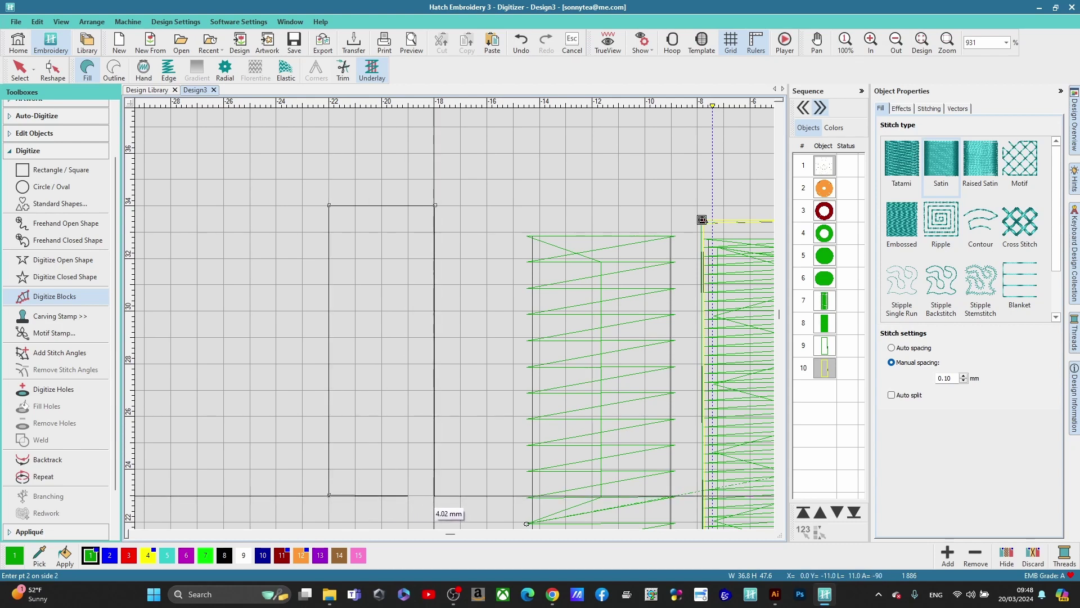
{"action": "left_click", "coordinate": [436, 495]}
{"action": "key", "text": "Return"}
- Select the new block and uncheck Underlay 1 in its Stitching settings
{"action": "left_click", "coordinate": [20, 70]}
{"action": "left_click", "coordinate": [907, 110]}
{"action": "left_click", "coordinate": [929, 108]}
{"action": "scroll", "coordinate": [381, 464], "scroll_direction": "up", "scroll_amount": 4}
{"action": "left_click", "coordinate": [884, 137]}
{"action": "scroll", "coordinate": [455, 318], "scroll_direction": "up", "scroll_amount": 5}
{"action": "left_click", "coordinate": [391, 283]}
{"action": "scroll", "coordinate": [455, 319], "scroll_direction": "down", "scroll_amount": 5}
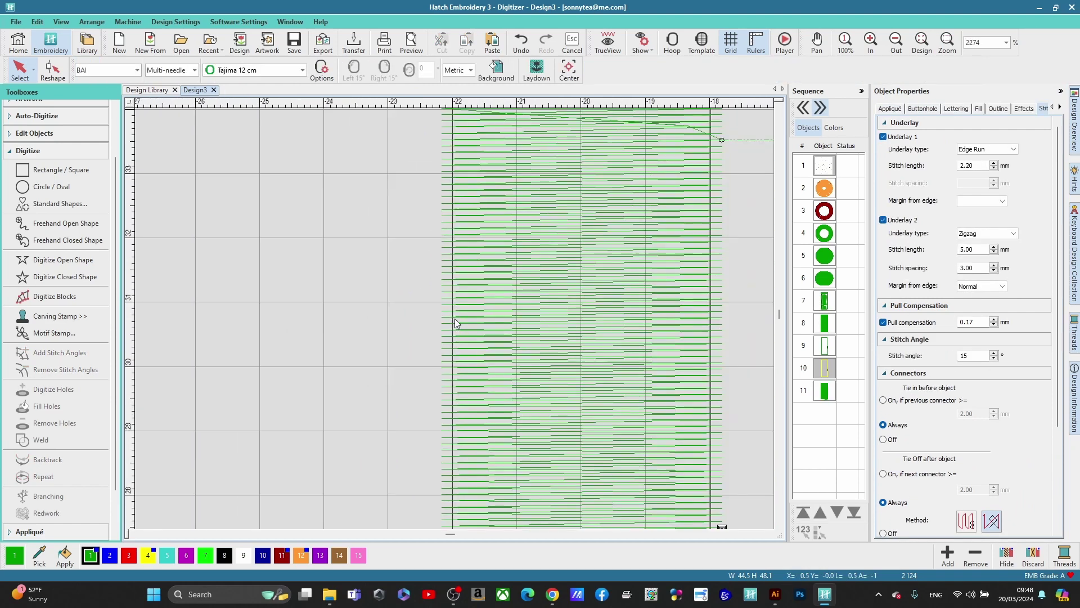
{"action": "scroll", "coordinate": [451, 216], "scroll_direction": "up", "scroll_amount": 5}
{"action": "left_click", "coordinate": [883, 323]}
{"action": "left_click", "coordinate": [20, 71]}
{"action": "left_click", "coordinate": [585, 292]}
{"action": "left_click", "coordinate": [882, 323]}
{"action": "left_click", "coordinate": [883, 323]}
{"action": "left_click", "coordinate": [883, 323]}
{"action": "left_click", "coordinate": [883, 323]}
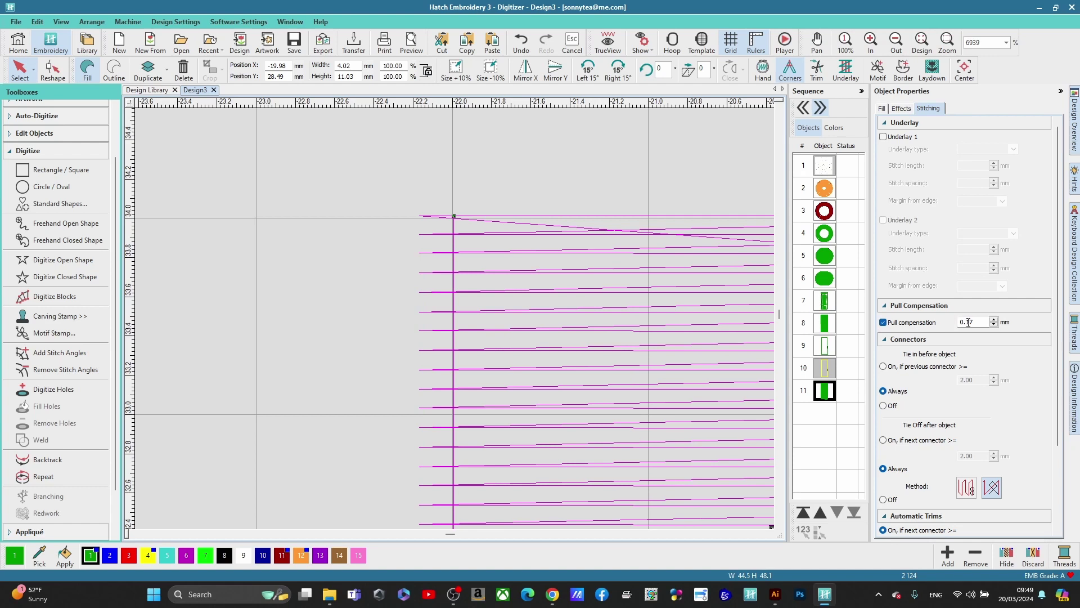
- Enter 60 in the new block's Pull compensation field, making it 0.60 mm
{"action": "double_click", "coordinate": [968, 323]}
{"action": "type", "text": "60"}
{"action": "key", "text": "Return"}
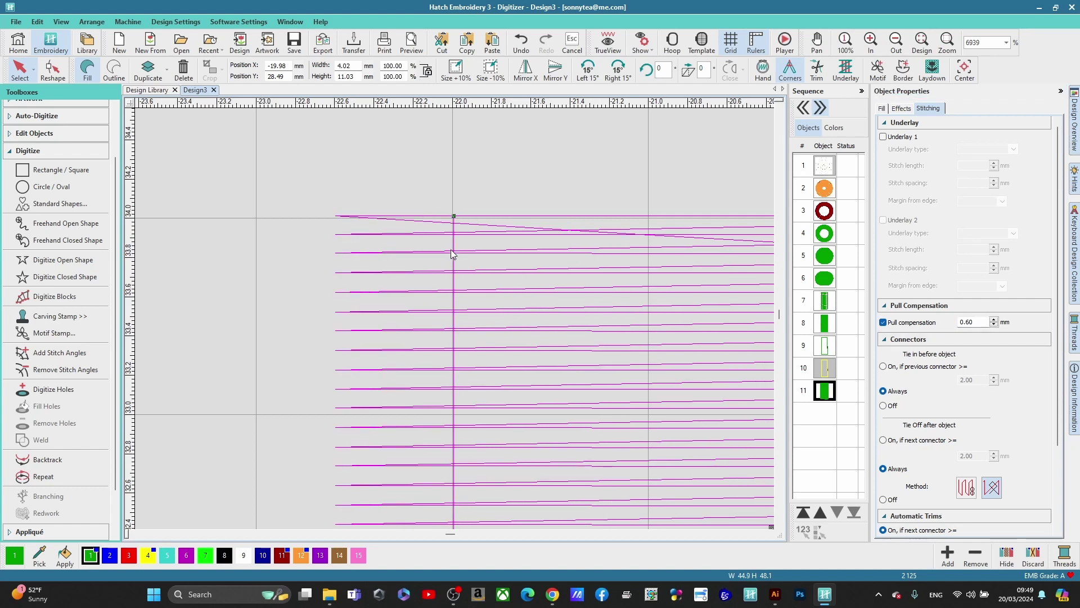
{"action": "scroll", "coordinate": [405, 309], "scroll_direction": "down", "scroll_amount": 4}
{"action": "scroll", "coordinate": [498, 419], "scroll_direction": "down", "scroll_amount": 1}
{"action": "scroll", "coordinate": [475, 319], "scroll_direction": "up", "scroll_amount": 3}
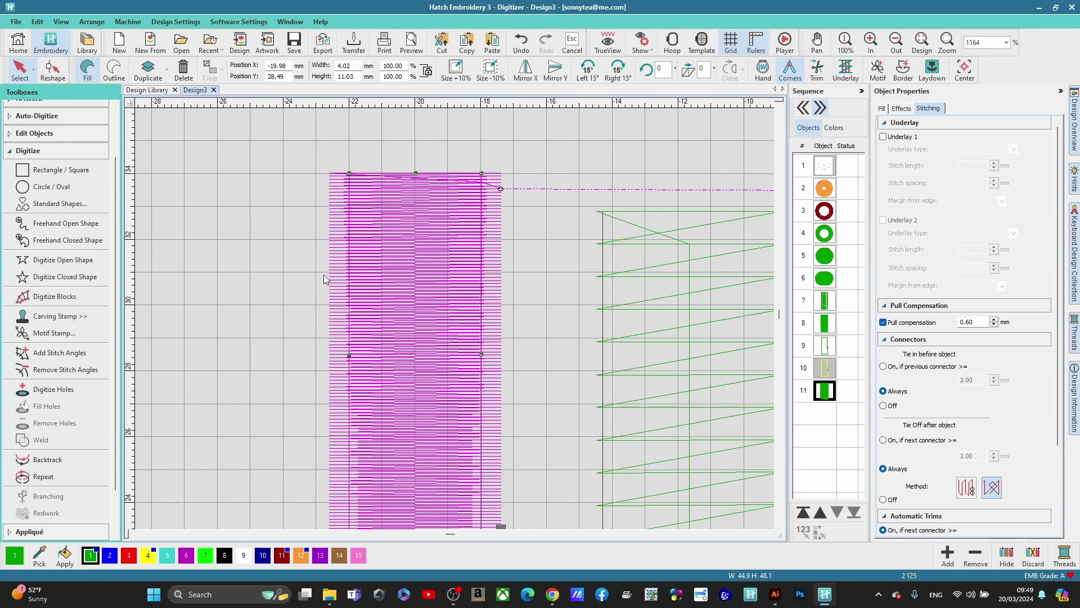
{"action": "scroll", "coordinate": [459, 329], "scroll_direction": "down", "scroll_amount": 3}
- Measure a distance across the red and green rings' stitches with the Measure tool
{"action": "scroll", "coordinate": [598, 465], "scroll_direction": "up", "scroll_amount": 8}
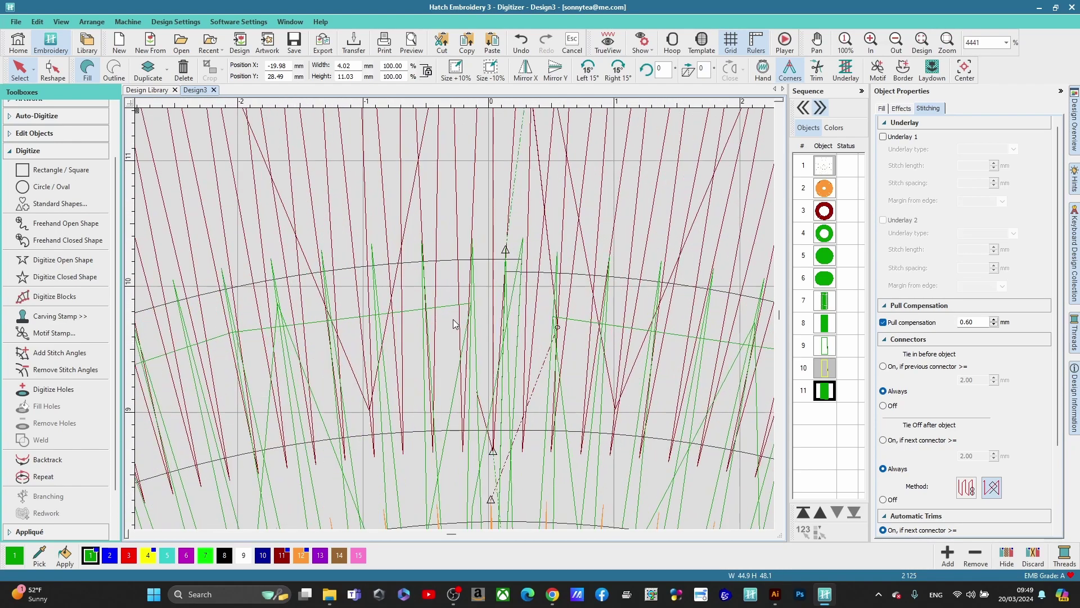
{"action": "key", "text": "m"}
{"action": "left_click", "coordinate": [370, 245]}
{"action": "key", "text": "Escape"}
- Select the red ring
{"action": "left_click", "coordinate": [463, 324]}
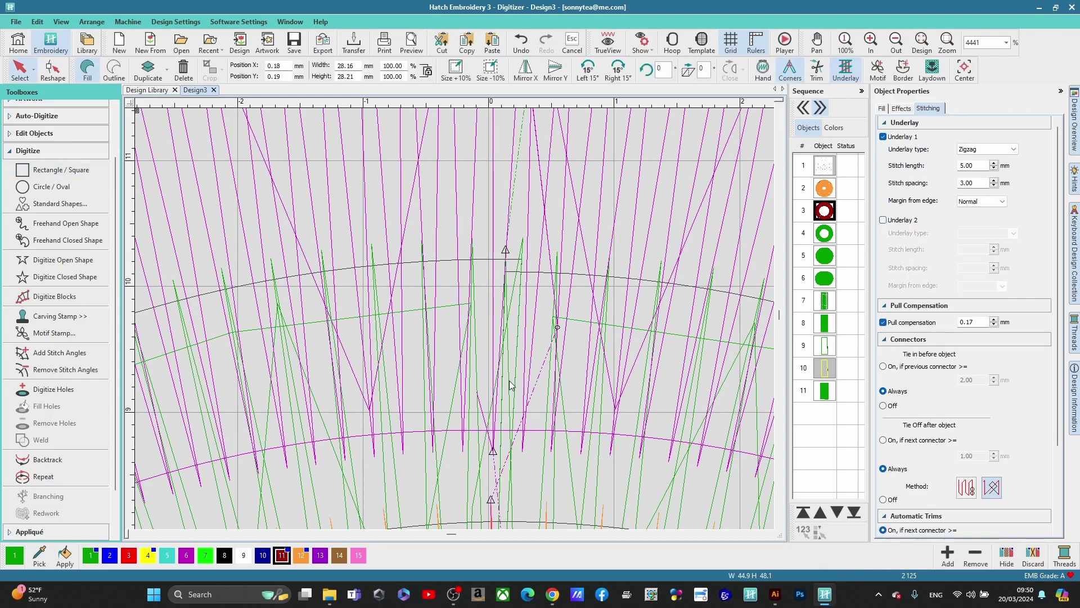
{"action": "scroll", "coordinate": [505, 390], "scroll_direction": "down", "scroll_amount": 5}
{"action": "scroll", "coordinate": [456, 296], "scroll_direction": "up", "scroll_amount": 1}
- Show the red ring's shape nodes, then return to selecting it
{"action": "key", "text": "h"}
{"action": "scroll", "coordinate": [450, 329], "scroll_direction": "up", "scroll_amount": 4}
{"action": "scroll", "coordinate": [456, 323], "scroll_direction": "up", "scroll_amount": 2}
{"action": "scroll", "coordinate": [455, 278], "scroll_direction": "down", "scroll_amount": 8}
{"action": "scroll", "coordinate": [327, 462], "scroll_direction": "up", "scroll_amount": 2}
{"action": "left_click", "coordinate": [20, 69]}
- Select the green ring and drag its side to widen it slightly
{"action": "scroll", "coordinate": [453, 276], "scroll_direction": "up", "scroll_amount": 4}
{"action": "scroll", "coordinate": [454, 320], "scroll_direction": "down", "scroll_amount": 6}
{"action": "scroll", "coordinate": [459, 321], "scroll_direction": "down", "scroll_amount": 2}
{"action": "scroll", "coordinate": [633, 336], "scroll_direction": "up", "scroll_amount": 10}
{"action": "scroll", "coordinate": [381, 304], "scroll_direction": "down", "scroll_amount": 9}
{"action": "scroll", "coordinate": [442, 312], "scroll_direction": "up", "scroll_amount": 2}
{"action": "left_click", "coordinate": [410, 261]}
{"action": "scroll", "coordinate": [455, 327], "scroll_direction": "up", "scroll_amount": 8}
{"action": "left_click_drag", "start_coordinate": [469, 312], "coordinate": [531, 311]}
- Delete the green ring, then undo to bring it back
{"action": "key", "text": "Delete"}
{"action": "scroll", "coordinate": [456, 322], "scroll_direction": "down", "scroll_amount": 10}
{"action": "left_click", "coordinate": [521, 42]}
{"action": "scroll", "coordinate": [456, 322], "scroll_direction": "up", "scroll_amount": 1}
{"action": "scroll", "coordinate": [456, 323], "scroll_direction": "up", "scroll_amount": 3}
{"action": "scroll", "coordinate": [495, 322], "scroll_direction": "up", "scroll_amount": 5}
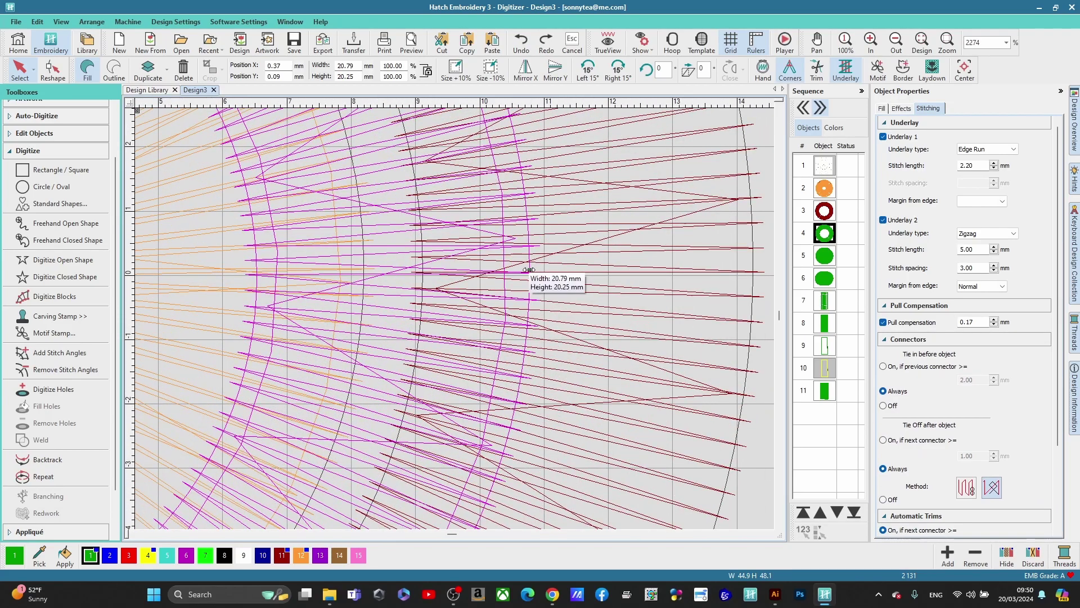
- Measure the distance at the green ring's edge
{"action": "key", "text": "m"}
{"action": "left_click", "coordinate": [412, 288]}
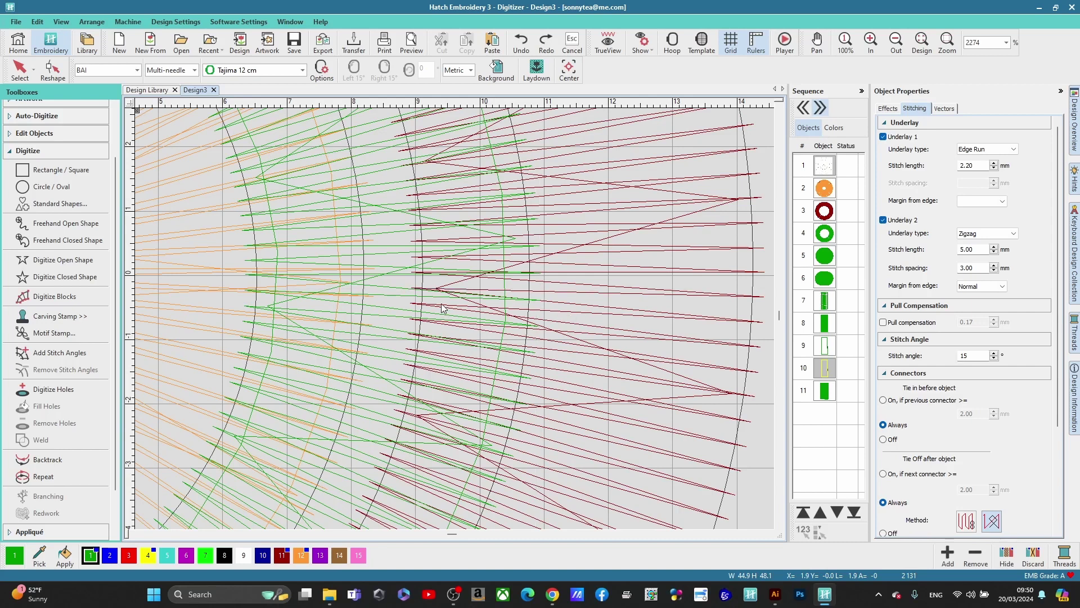
{"action": "key", "text": "Escape"}
- Stretch the green ring to about 102% width, then deselect everything
{"action": "left_click", "coordinate": [729, 291]}
{"action": "left_click", "coordinate": [344, 286]}
{"action": "left_click_drag", "start_coordinate": [529, 269], "coordinate": [557, 269]}
{"action": "scroll", "coordinate": [435, 288], "scroll_direction": "down", "scroll_amount": 3}
{"action": "scroll", "coordinate": [454, 316], "scroll_direction": "down", "scroll_amount": 2}
{"action": "scroll", "coordinate": [437, 221], "scroll_direction": "down", "scroll_amount": 2}
{"action": "scroll", "coordinate": [376, 224], "scroll_direction": "up", "scroll_amount": 3}
{"action": "scroll", "coordinate": [403, 305], "scroll_direction": "up", "scroll_amount": 2}
{"action": "left_click", "coordinate": [359, 207]}
{"action": "scroll", "coordinate": [457, 248], "scroll_direction": "down", "scroll_amount": 2}
- Set the zigzag-filled object's pull compensation to 0.60 mm
{"action": "left_click", "coordinate": [359, 307]}
{"action": "left_click", "coordinate": [455, 317]}
{"action": "scroll", "coordinate": [485, 340], "scroll_direction": "up", "scroll_amount": 2}
{"action": "left_click_drag", "start_coordinate": [967, 321], "coordinate": [975, 321]}
{"action": "type", "text": "60"}
{"action": "key", "text": "Return"}
- Reposition the satin block slightly left and up, to X -18.86 mm, Y 28.12 mm
{"action": "left_click_drag", "start_coordinate": [233, 239], "coordinate": [324, 264]}
{"action": "key", "text": "z"}
{"action": "scroll", "coordinate": [455, 319], "scroll_direction": "up", "scroll_amount": 3}
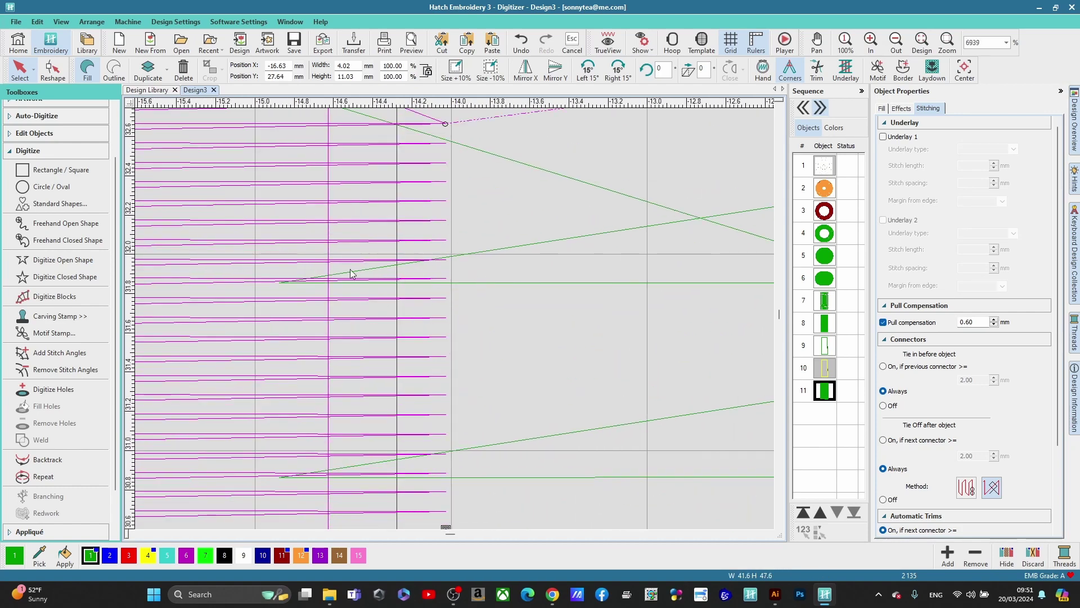
{"action": "scroll", "coordinate": [457, 323], "scroll_direction": "down", "scroll_amount": 3}
{"action": "left_click_drag", "start_coordinate": [457, 323], "coordinate": [349, 318]}
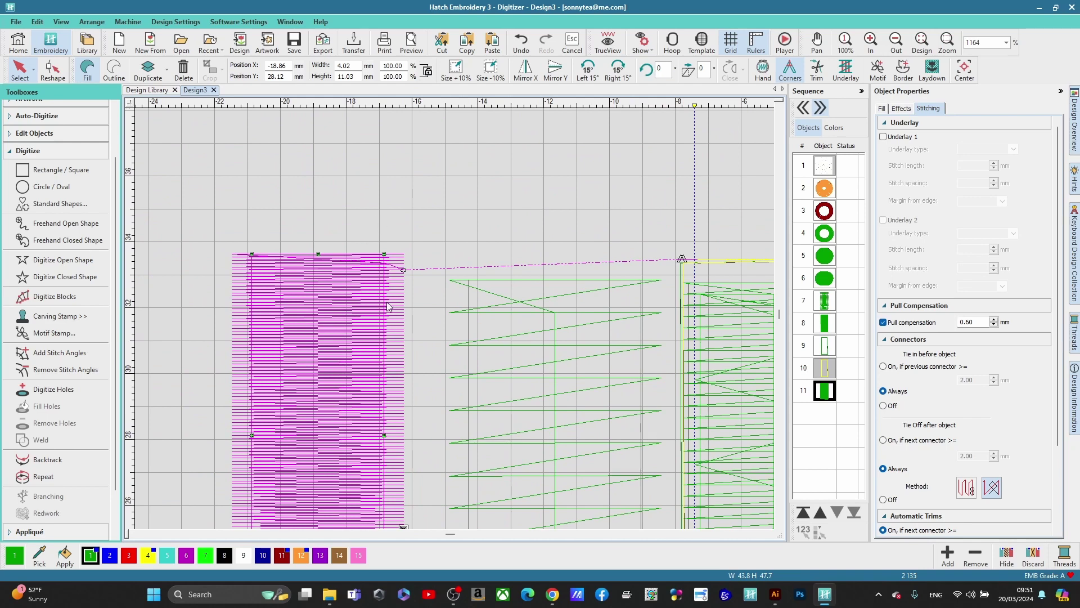
- Draw a new rectangle beside the blocks and change its fill to Tatami
{"action": "scroll", "coordinate": [524, 329], "scroll_direction": "down", "scroll_amount": 2}
{"action": "left_click", "coordinate": [89, 75]}
{"action": "left_click", "coordinate": [56, 170]}
{"action": "left_click", "coordinate": [354, 438]}
{"action": "left_click", "coordinate": [18, 69]}
{"action": "left_click", "coordinate": [902, 161]}
- Select the satin block and drag it slightly left toward the tatami rectangle
{"action": "scroll", "coordinate": [396, 308], "scroll_direction": "up", "scroll_amount": 5}
{"action": "left_click", "coordinate": [684, 263]}
{"action": "left_click_drag", "start_coordinate": [612, 248], "coordinate": [594, 249]}
{"action": "scroll", "coordinate": [557, 242], "scroll_direction": "up", "scroll_amount": 2}
{"action": "scroll", "coordinate": [455, 320], "scroll_direction": "up", "scroll_amount": 2}
{"action": "scroll", "coordinate": [454, 318], "scroll_direction": "down", "scroll_amount": 3}
{"action": "scroll", "coordinate": [456, 322], "scroll_direction": "down", "scroll_amount": 1}
- Fine-tune the satin block with arrow-key nudges to X -20.38 mm, Y 28.06 mm
{"action": "scroll", "coordinate": [498, 380], "scroll_direction": "up", "scroll_amount": 3}
{"action": "left_click_drag", "start_coordinate": [420, 293], "coordinate": [445, 298]}
{"action": "key", "text": "Right"}
{"action": "key", "text": "Left"}
{"action": "key", "text": "Left"}
{"action": "key", "text": "Left"}
{"action": "key", "text": "Left"}
{"action": "key", "text": "Left"}
{"action": "scroll", "coordinate": [374, 251], "scroll_direction": "up", "scroll_amount": 3}
{"action": "scroll", "coordinate": [455, 318], "scroll_direction": "down", "scroll_amount": 4}
{"action": "scroll", "coordinate": [448, 433], "scroll_direction": "up", "scroll_amount": 2}
{"action": "scroll", "coordinate": [458, 327], "scroll_direction": "up", "scroll_amount": 2}
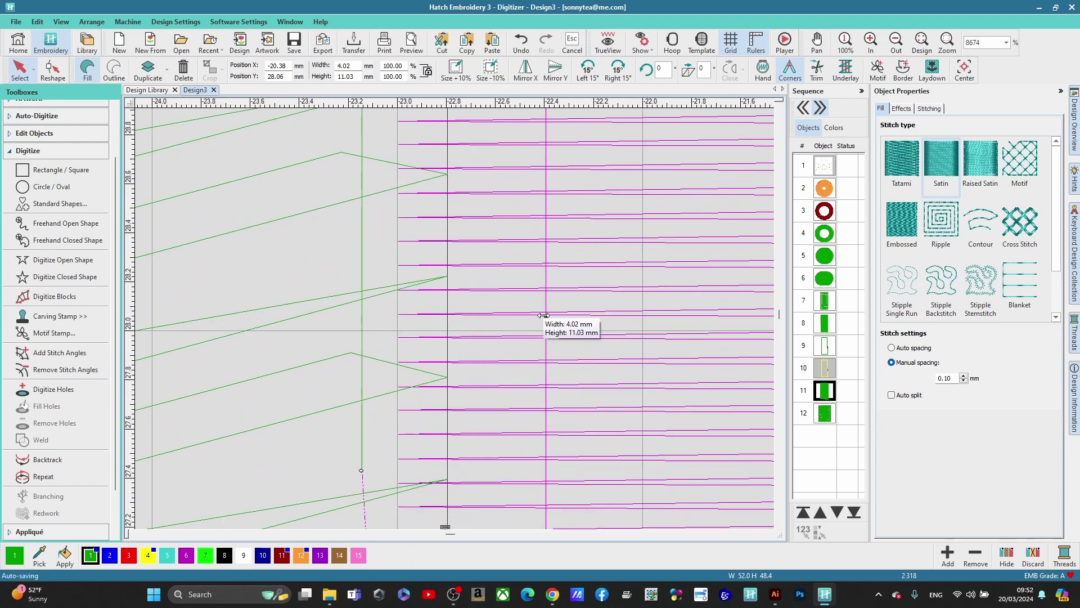
- Widen the satin block leftward and measure its overlap with the neighbouring fill
{"action": "left_click_drag", "start_coordinate": [543, 316], "coordinate": [446, 316]}
{"action": "key", "text": "Escape"}
{"action": "key", "text": "m"}
{"action": "left_click", "coordinate": [297, 290]}
{"action": "key", "text": "Escape"}
- Adjust the satin block's width to 4.24 mm, then deselect it
{"action": "left_click", "coordinate": [444, 318]}
{"action": "scroll", "coordinate": [445, 318], "scroll_direction": "down", "scroll_amount": 1}
{"action": "left_click_drag", "start_coordinate": [471, 323], "coordinate": [412, 322]}
{"action": "left_click", "coordinate": [265, 339]}
{"action": "scroll", "coordinate": [455, 317], "scroll_direction": "down", "scroll_amount": 1}
{"action": "scroll", "coordinate": [455, 317], "scroll_direction": "down", "scroll_amount": 2}
{"action": "scroll", "coordinate": [456, 323], "scroll_direction": "down", "scroll_amount": 1}
{"action": "scroll", "coordinate": [453, 312], "scroll_direction": "up", "scroll_amount": 3}
{"action": "scroll", "coordinate": [454, 318], "scroll_direction": "up", "scroll_amount": 4}
{"action": "scroll", "coordinate": [455, 318], "scroll_direction": "down", "scroll_amount": 4}
{"action": "scroll", "coordinate": [454, 319], "scroll_direction": "down", "scroll_amount": 2}
{"action": "scroll", "coordinate": [455, 319], "scroll_direction": "down", "scroll_amount": 5}
{"action": "scroll", "coordinate": [455, 319], "scroll_direction": "up", "scroll_amount": 4}
- Select the second circle on the right of the design
{"action": "scroll", "coordinate": [455, 318], "scroll_direction": "down", "scroll_amount": 3}
{"action": "left_click", "coordinate": [475, 319]}
{"action": "scroll", "coordinate": [459, 320], "scroll_direction": "down", "scroll_amount": 2}
{"action": "scroll", "coordinate": [456, 328], "scroll_direction": "down", "scroll_amount": 2}
{"action": "scroll", "coordinate": [466, 292], "scroll_direction": "up", "scroll_amount": 2}
{"action": "scroll", "coordinate": [458, 323], "scroll_direction": "up", "scroll_amount": 6}
{"action": "scroll", "coordinate": [455, 322], "scroll_direction": "down", "scroll_amount": 2}
{"action": "scroll", "coordinate": [456, 322], "scroll_direction": "down", "scroll_amount": 2}
{"action": "scroll", "coordinate": [457, 323], "scroll_direction": "up", "scroll_amount": 1}
{"action": "left_click", "coordinate": [413, 322]}
- Reshape the circle with a slightly flattened top and its left and right sides pushed outward
{"action": "key", "text": "h"}
{"action": "scroll", "coordinate": [437, 299], "scroll_direction": "up", "scroll_amount": 5}
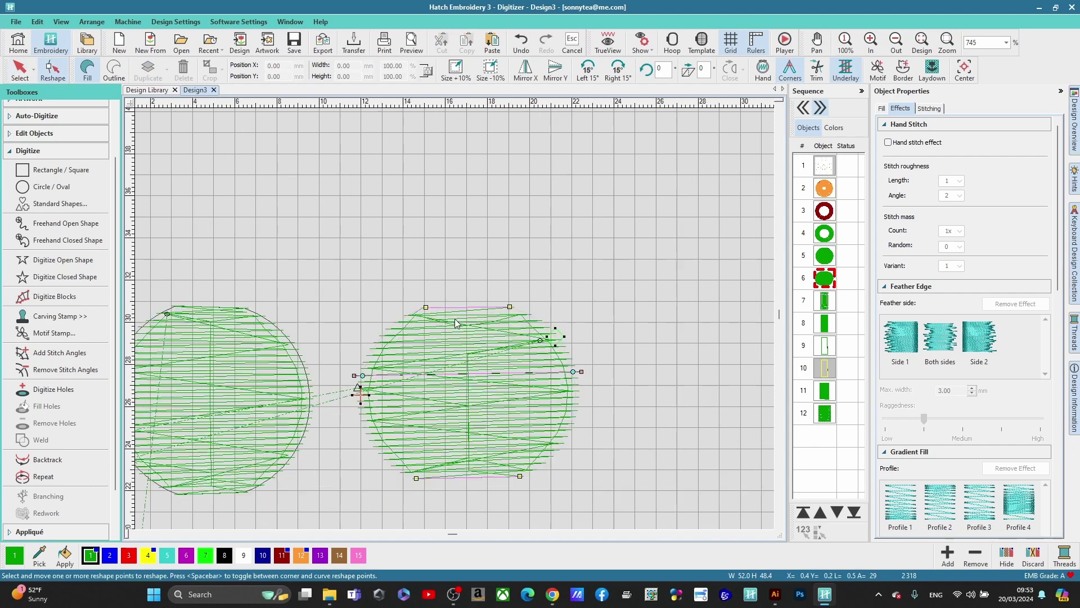
{"action": "left_click_drag", "start_coordinate": [542, 300], "coordinate": [542, 266]}
{"action": "scroll", "coordinate": [455, 318], "scroll_direction": "down", "scroll_amount": 2}
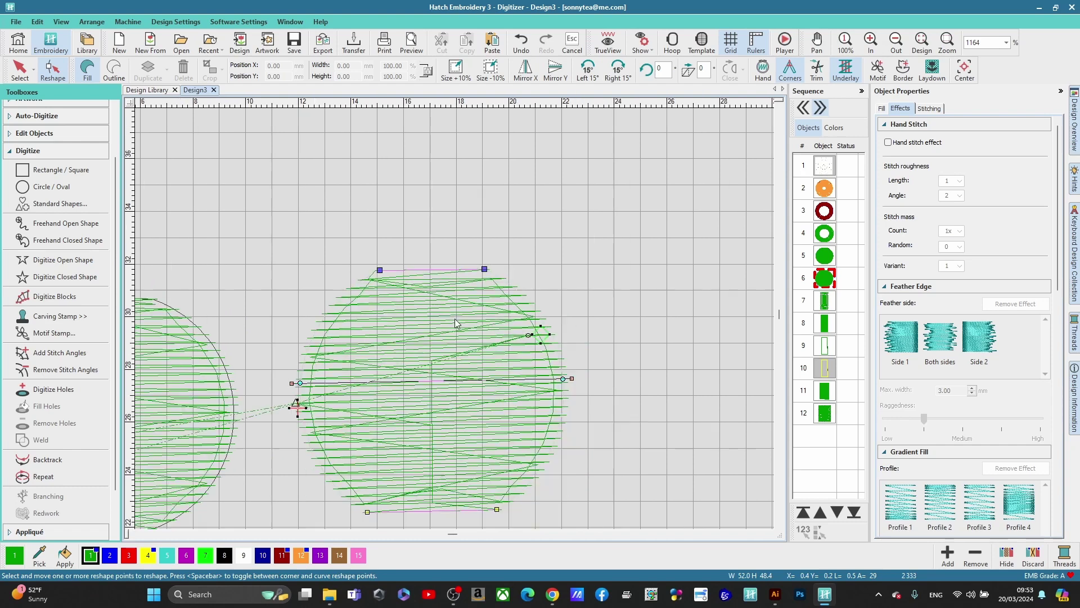
{"action": "left_click_drag", "start_coordinate": [478, 279], "coordinate": [478, 286]}
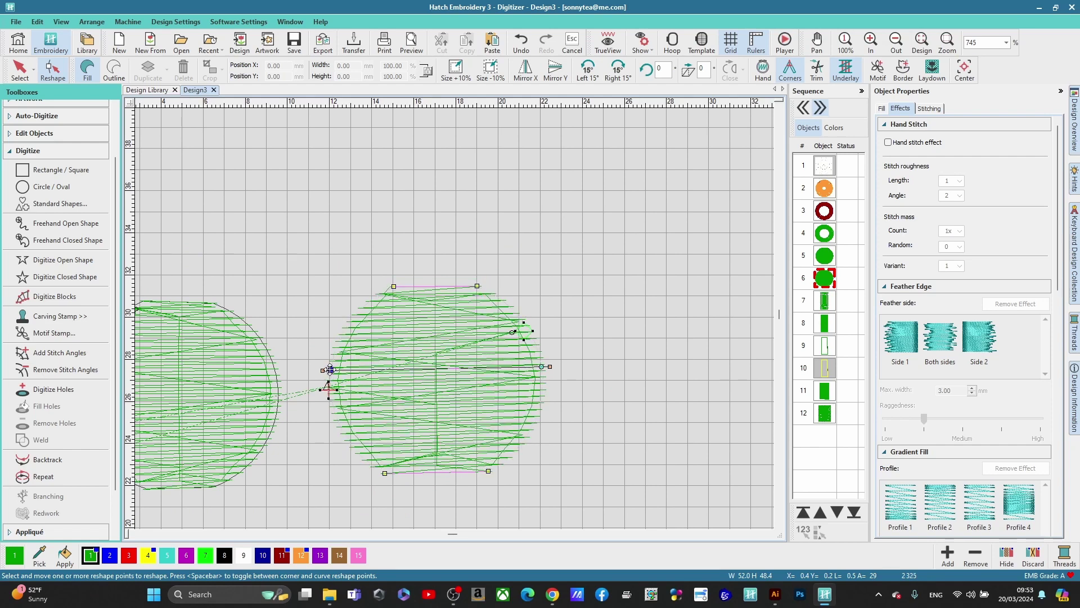
{"action": "left_click_drag", "start_coordinate": [331, 370], "coordinate": [328, 369]}
{"action": "left_click", "coordinate": [542, 367]}
{"action": "left_click_drag", "start_coordinate": [543, 367], "coordinate": [544, 367]}
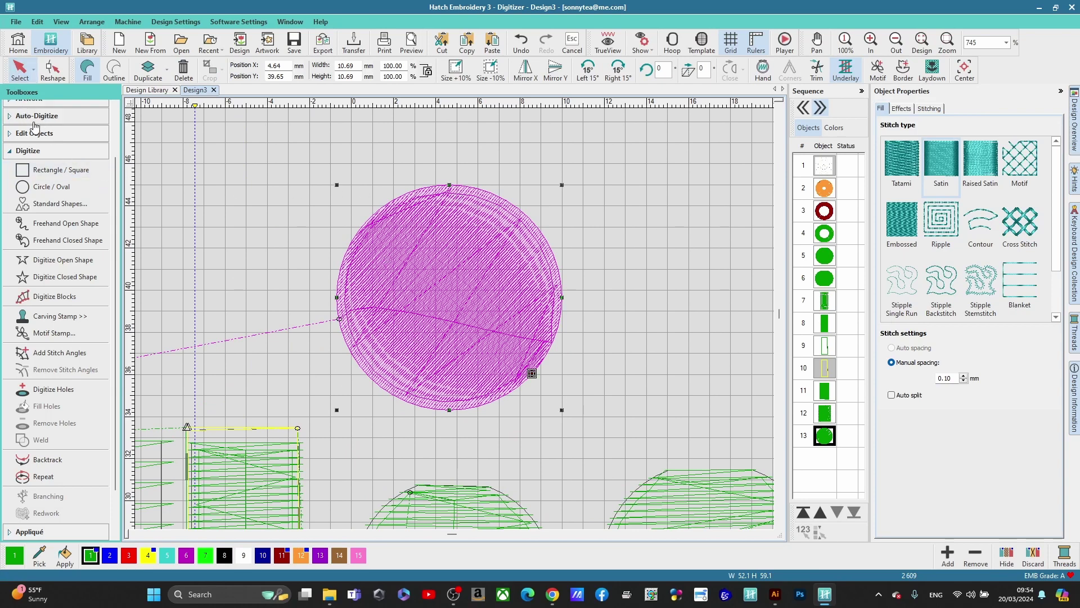
- Reshape the magenta circle to 10.90 × 10.33 mm by lowering its top and widening its right side
{"action": "key", "text": "h"}
{"action": "left_click_drag", "start_coordinate": [451, 184], "coordinate": [449, 188]}
{"action": "left_click_drag", "start_coordinate": [561, 297], "coordinate": [564, 297]}
{"action": "left_click", "coordinate": [460, 256]}
{"action": "scroll", "coordinate": [436, 343], "scroll_direction": "down", "scroll_amount": 3}
{"action": "scroll", "coordinate": [455, 318], "scroll_direction": "down", "scroll_amount": 2}
{"action": "scroll", "coordinate": [455, 319], "scroll_direction": "up", "scroll_amount": 2}
{"action": "scroll", "coordinate": [454, 318], "scroll_direction": "down", "scroll_amount": 1}
{"action": "scroll", "coordinate": [456, 323], "scroll_direction": "up", "scroll_amount": 5}
{"action": "scroll", "coordinate": [454, 319], "scroll_direction": "up", "scroll_amount": 2}
{"action": "scroll", "coordinate": [455, 318], "scroll_direction": "down", "scroll_amount": 4}
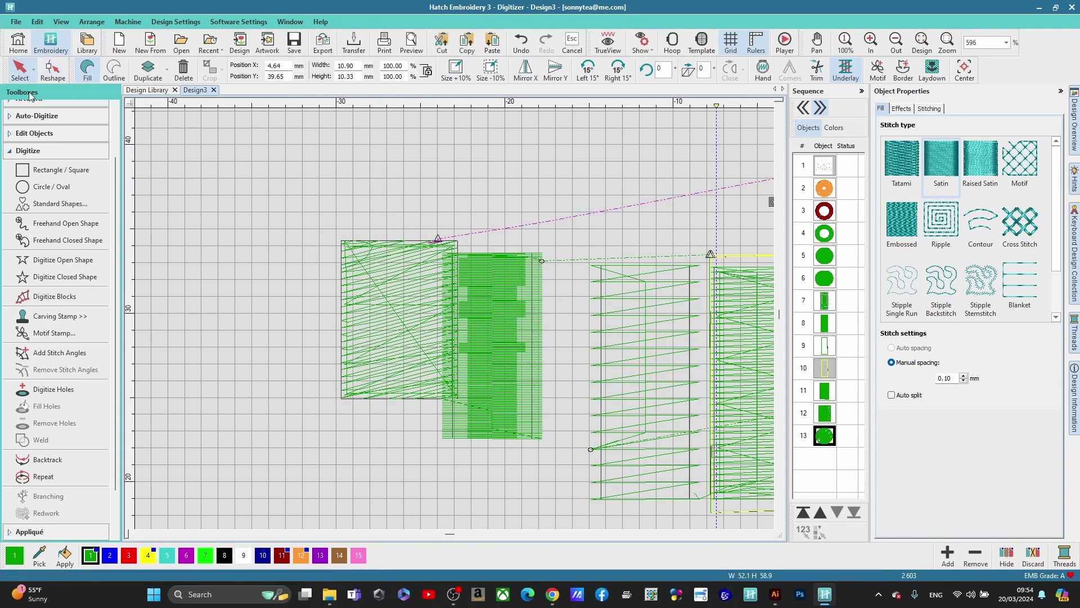